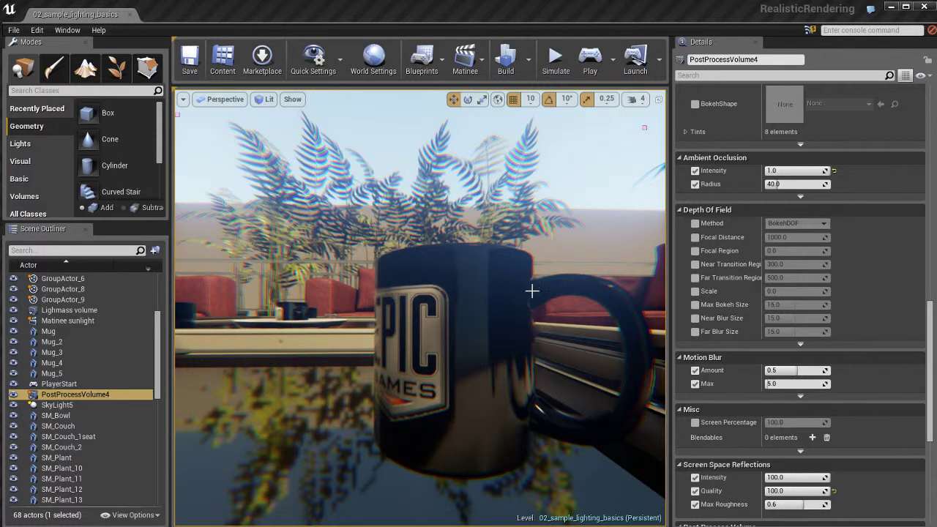
Step: Override the depth of field Method and set it to Gaussian
left_click(695, 224)
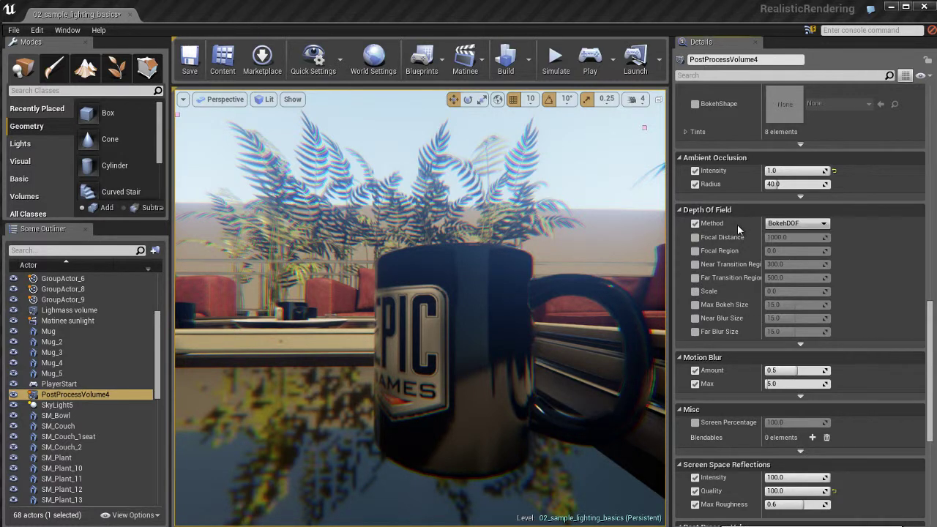
left_click(797, 223)
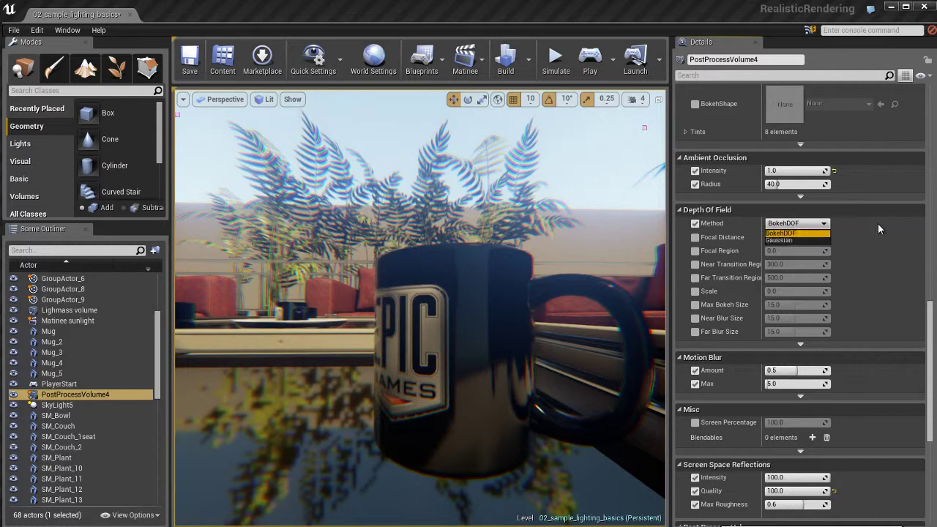
left_click(781, 240)
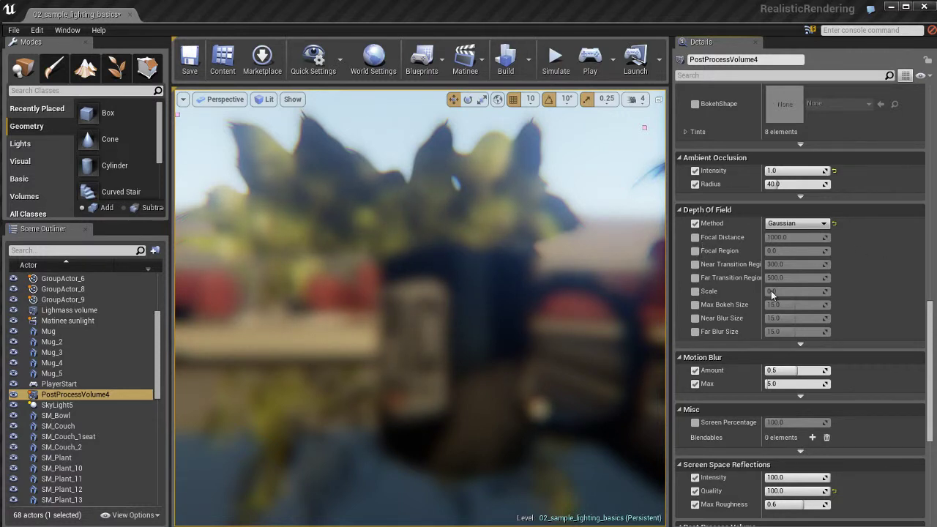
Step: Enable the Focal Distance, Focal Region and Far Blur Size overrides
left_click(695, 237)
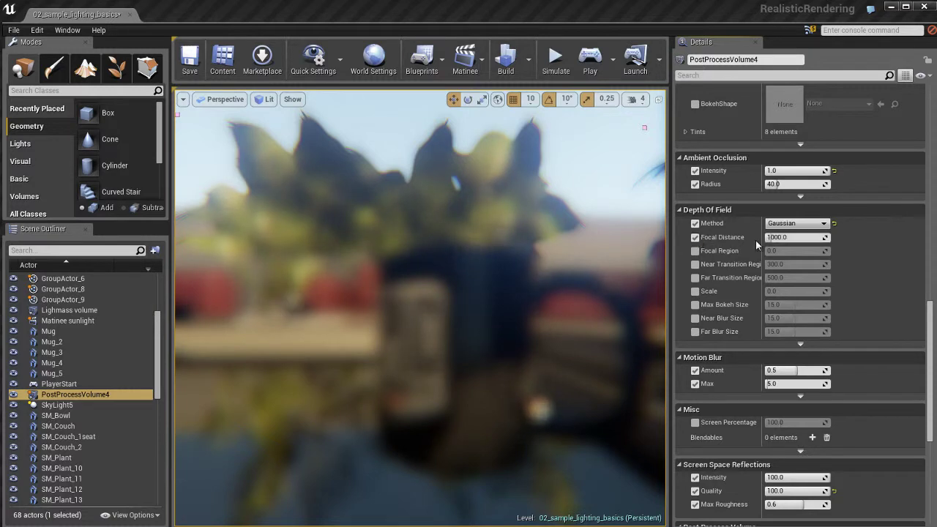
left_click(695, 250)
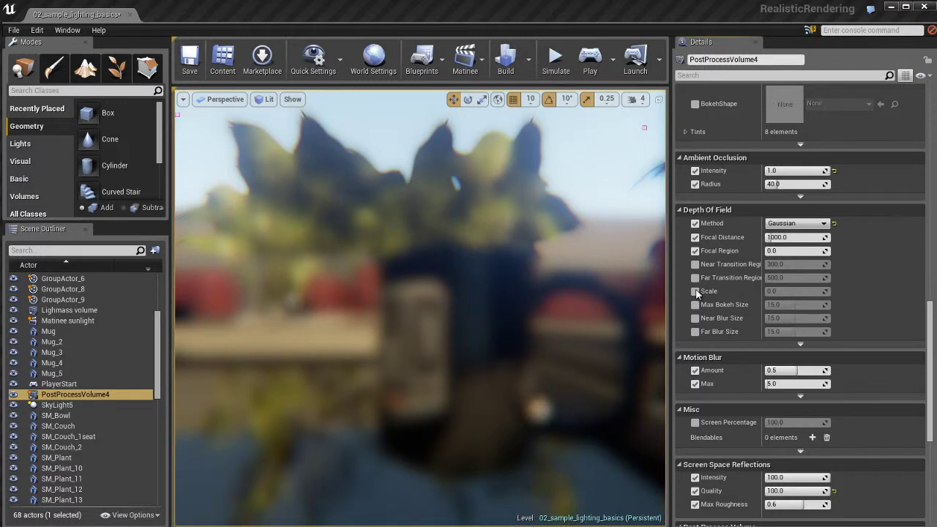
left_click(695, 332)
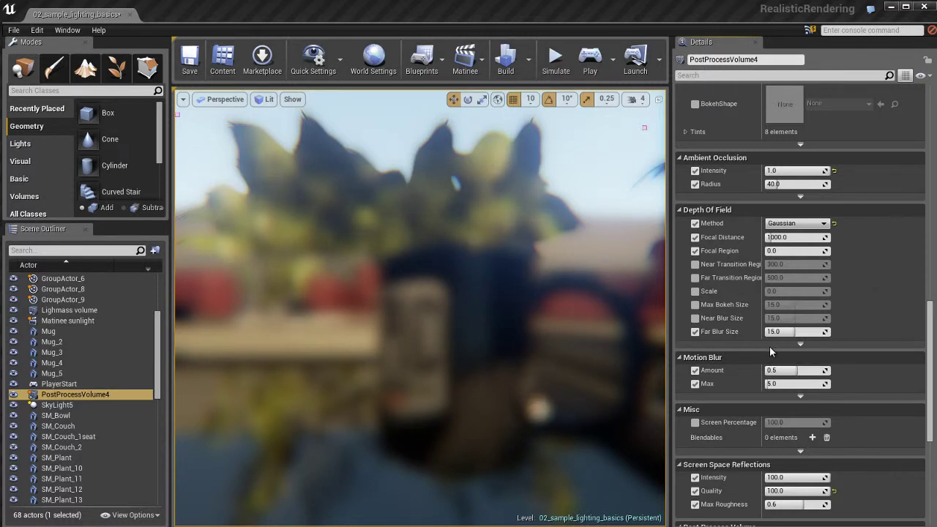
Step: Set Far Blur Size to 0.0
left_click(788, 333)
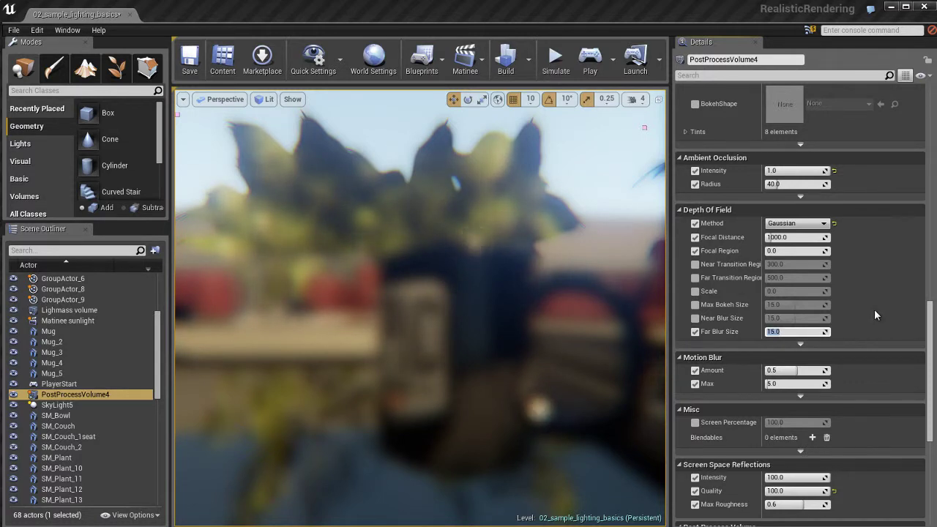
type("0")
key("Return")
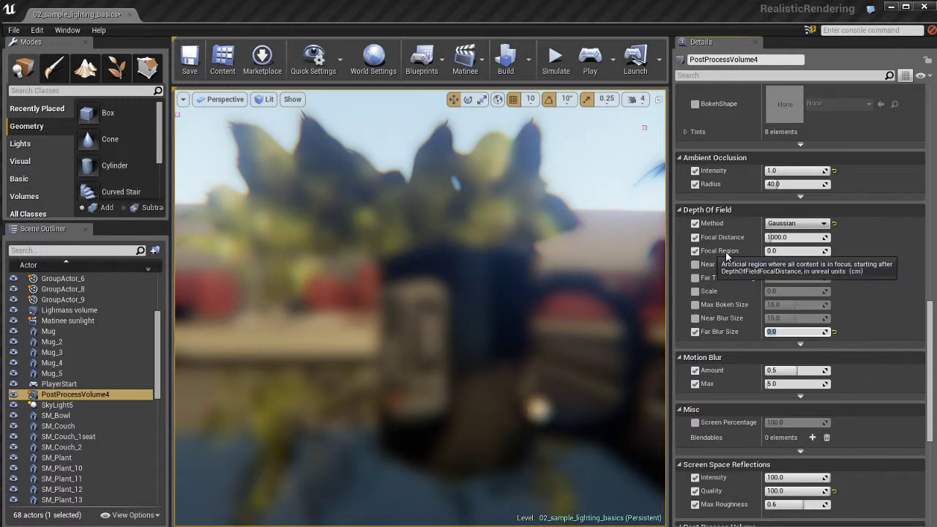
Step: Set Focal Region to 10.0
left_click(774, 251)
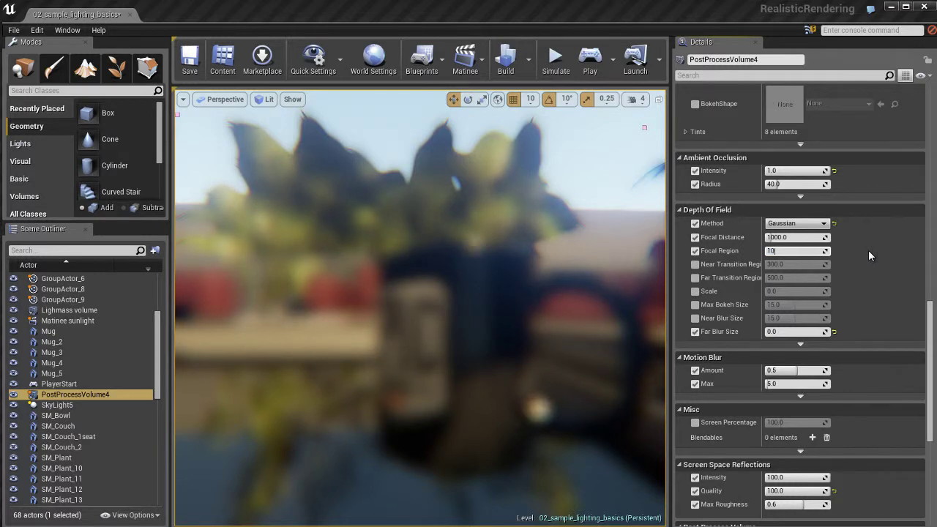
type("10")
key("Return")
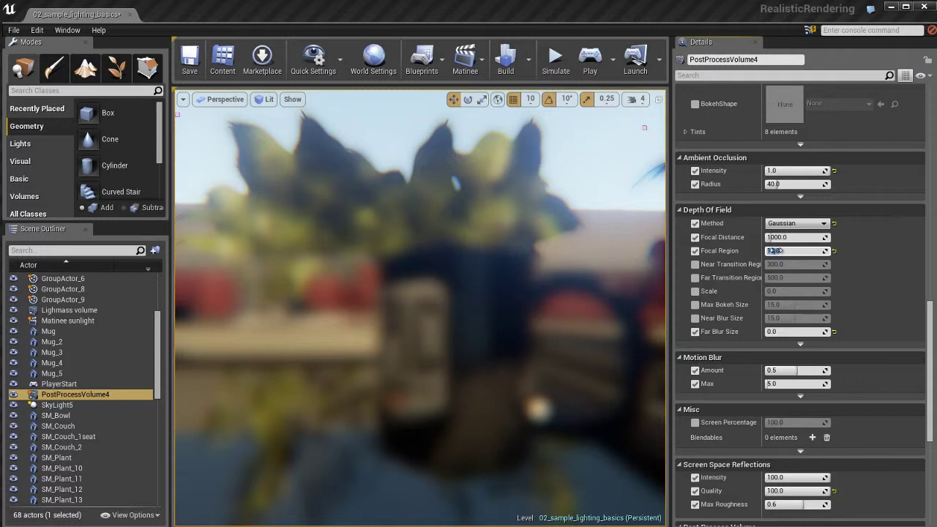
Step: Try Focal Distance values 0, 10, 20, 50 and 100, ending at 500.0
left_click(778, 237)
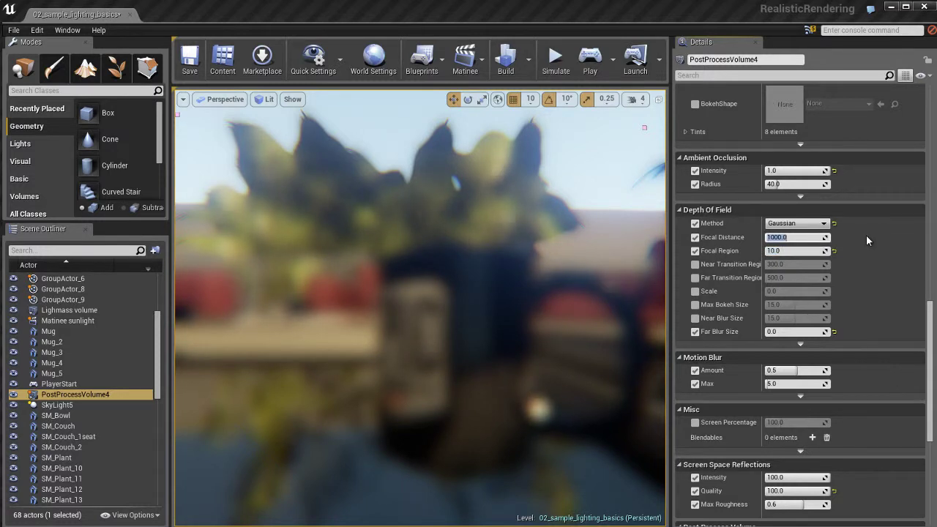
type("0")
key("Return")
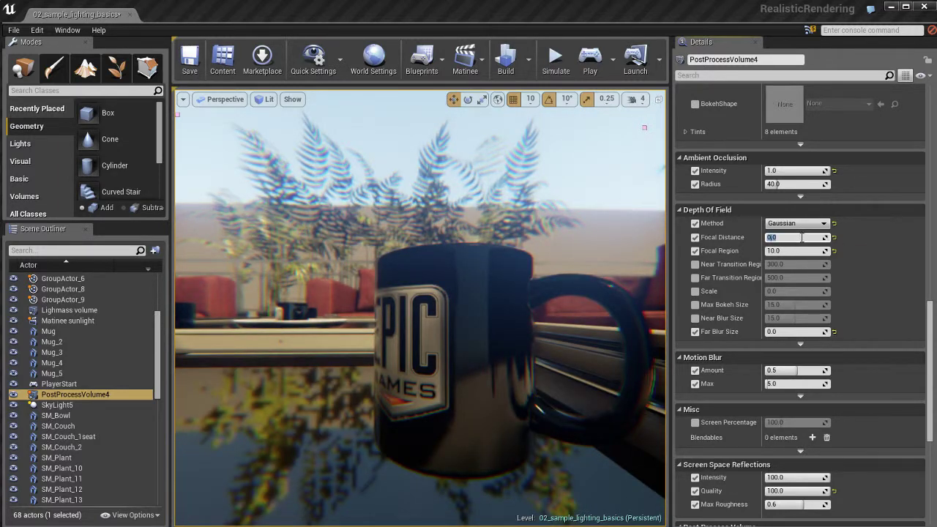
type("10")
key("Return")
type("20")
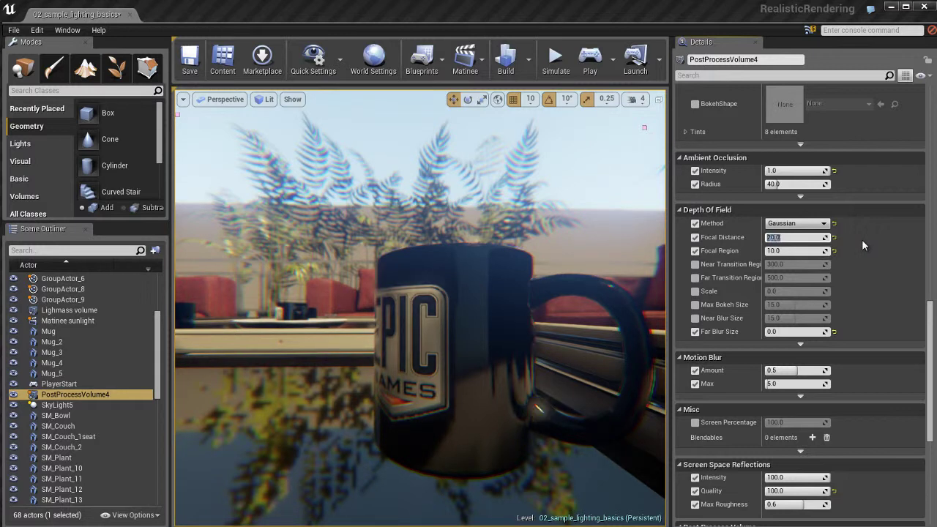
key("Return")
type("50")
key("Return")
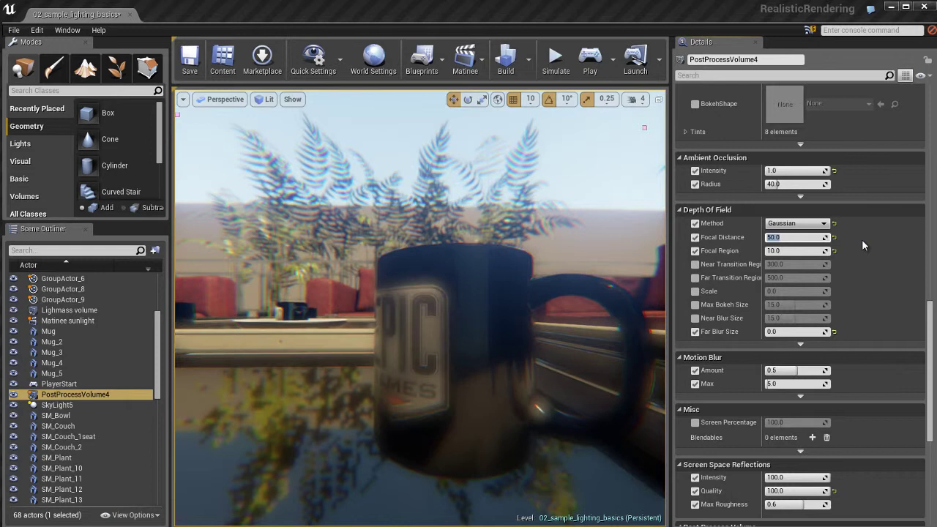
type("100")
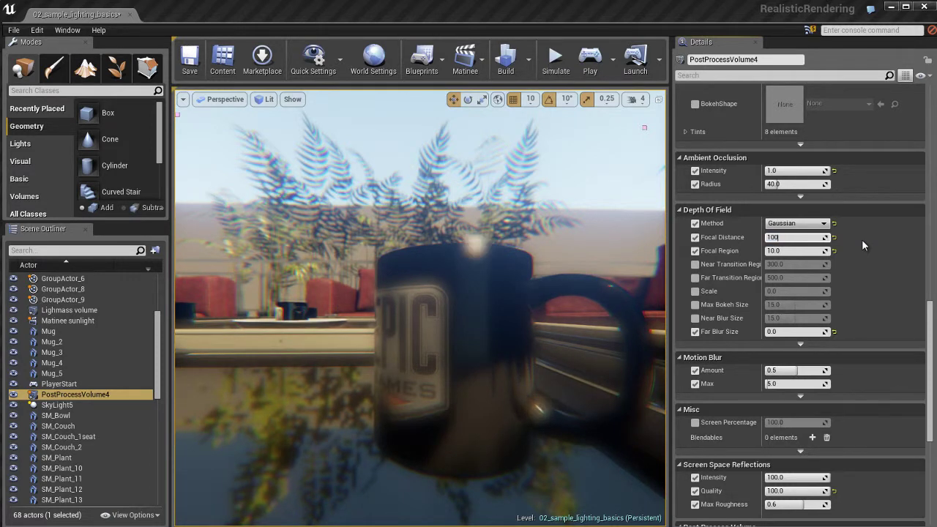
key("Return")
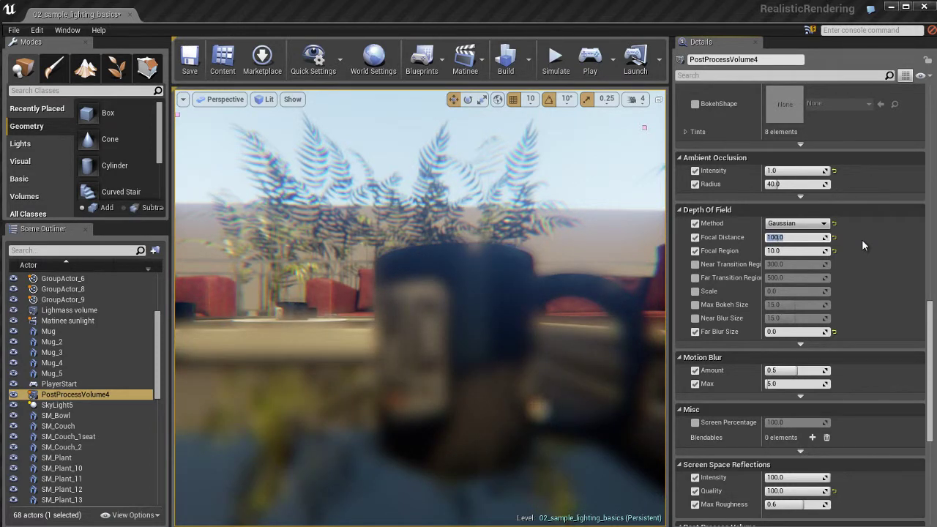
type("500")
key("Return")
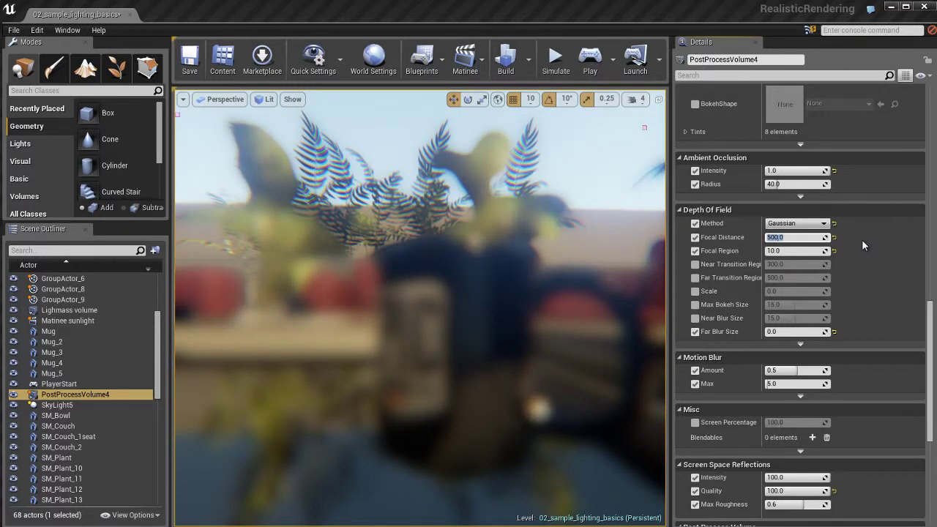
Step: Try Far Blur Size values 1 and 10, settling back on 1.0
key("Tab")
key("Tab")
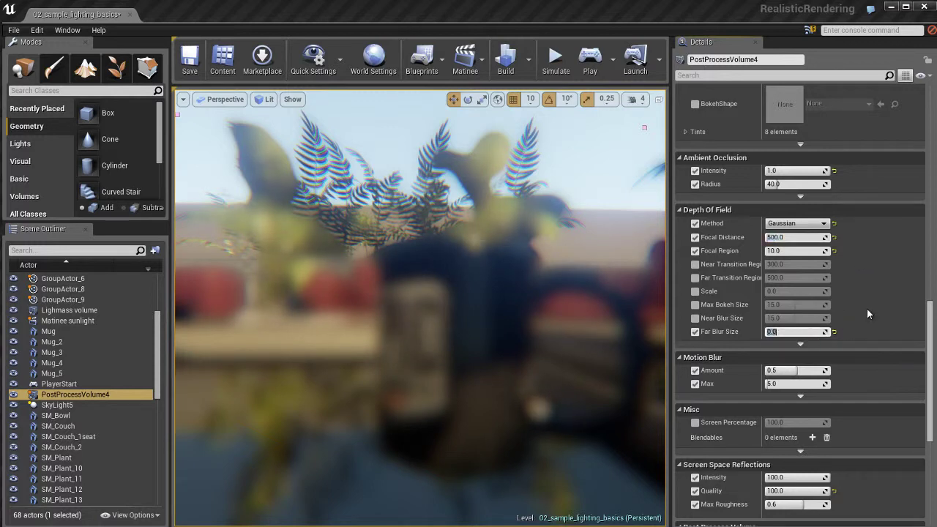
type("1")
key("Return")
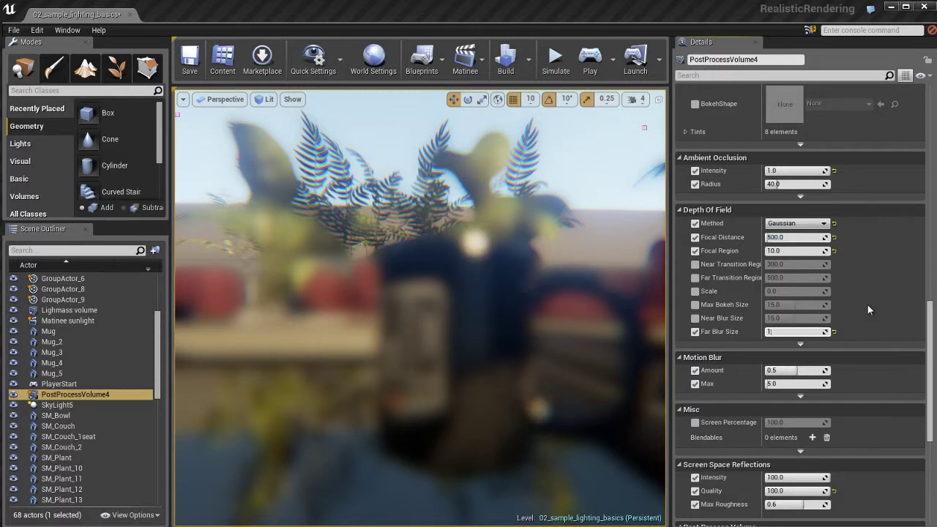
type("10")
key("Return")
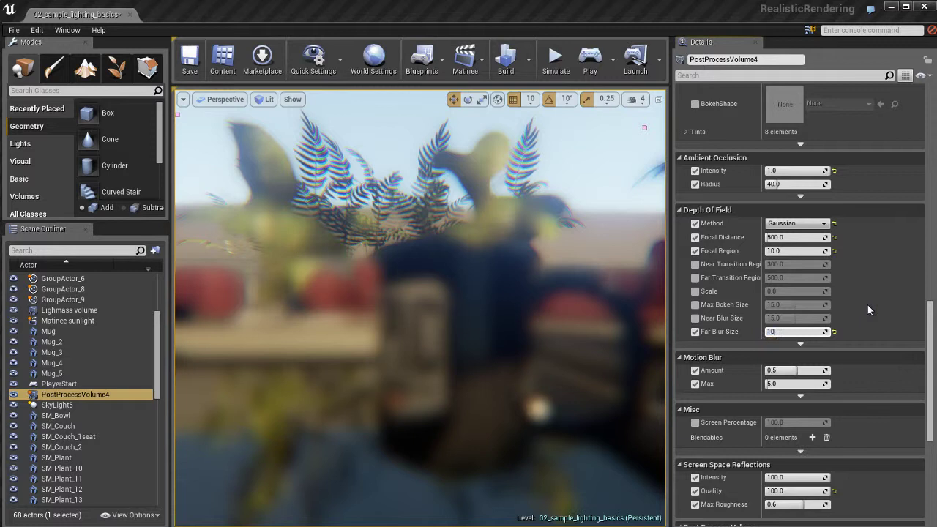
type("1")
key("Return")
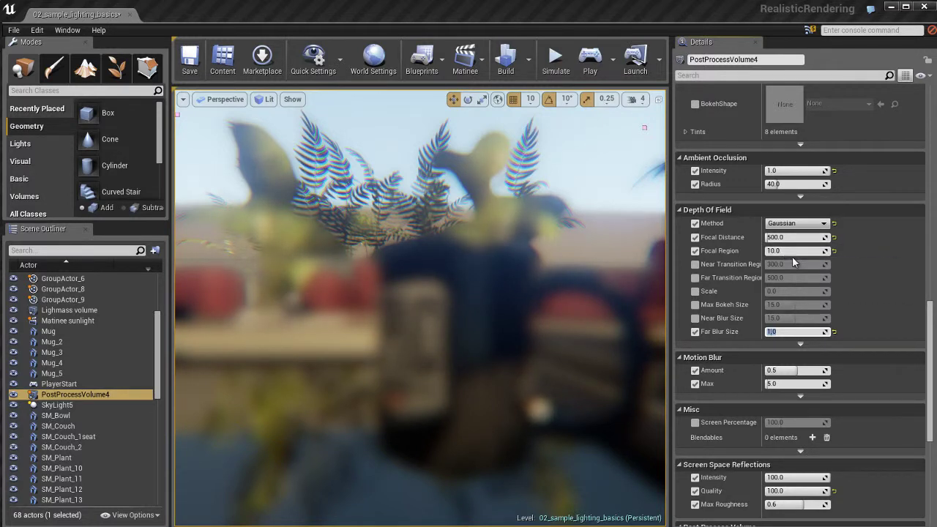
Step: Set Focal Distance to 20, then lower it to 10.0 to keep the mug sharp
left_click(791, 237)
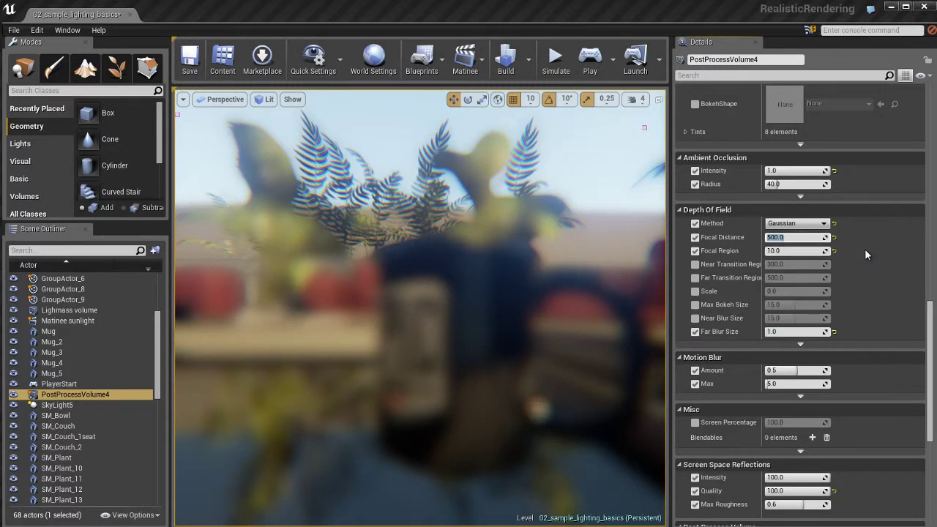
type("20")
key("Return")
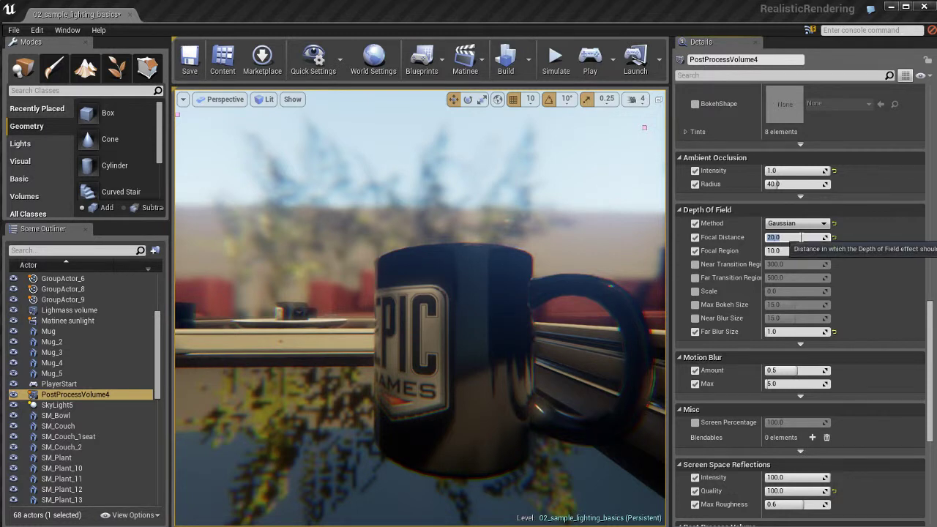
type("10")
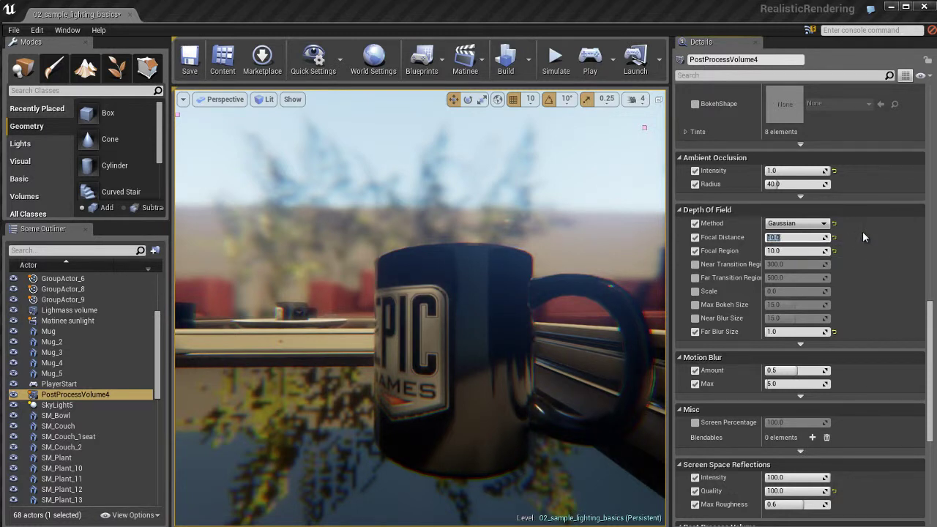
key("Return")
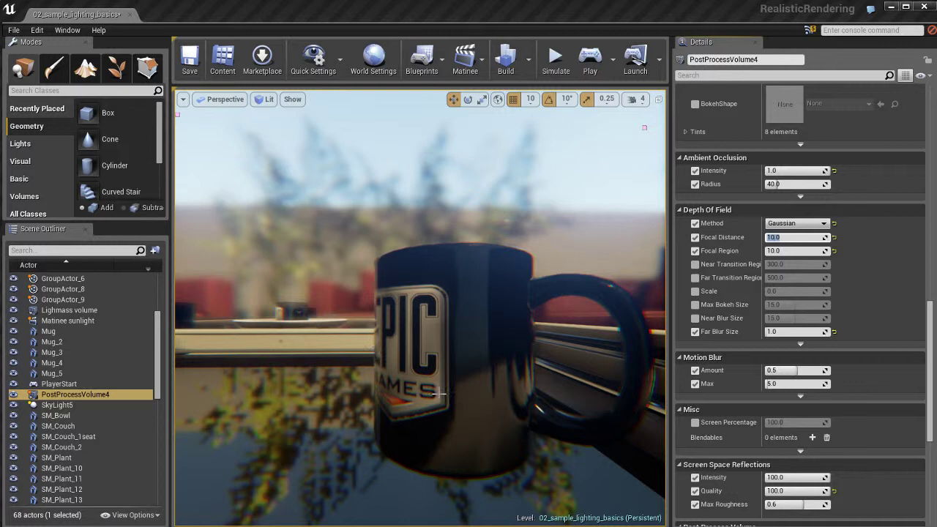
left_click(799, 252)
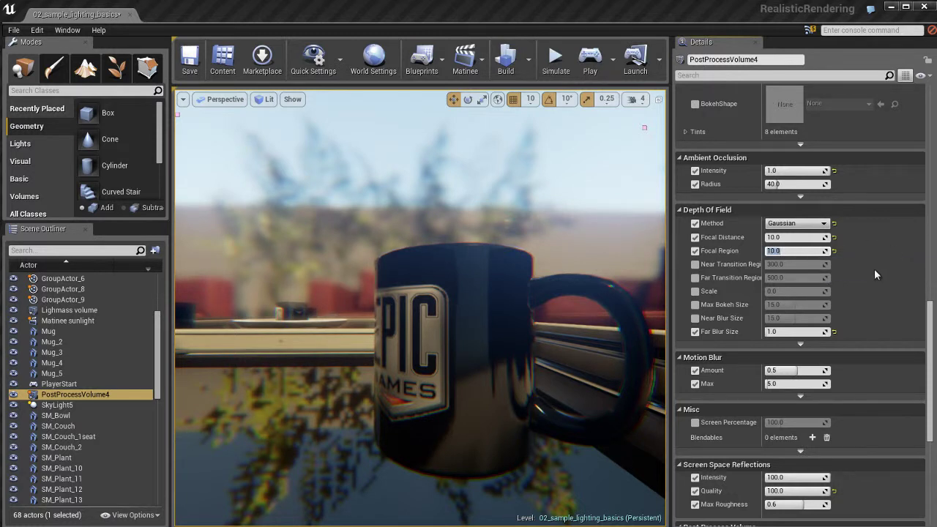
type("1.0")
type("10.0")
key("Return")
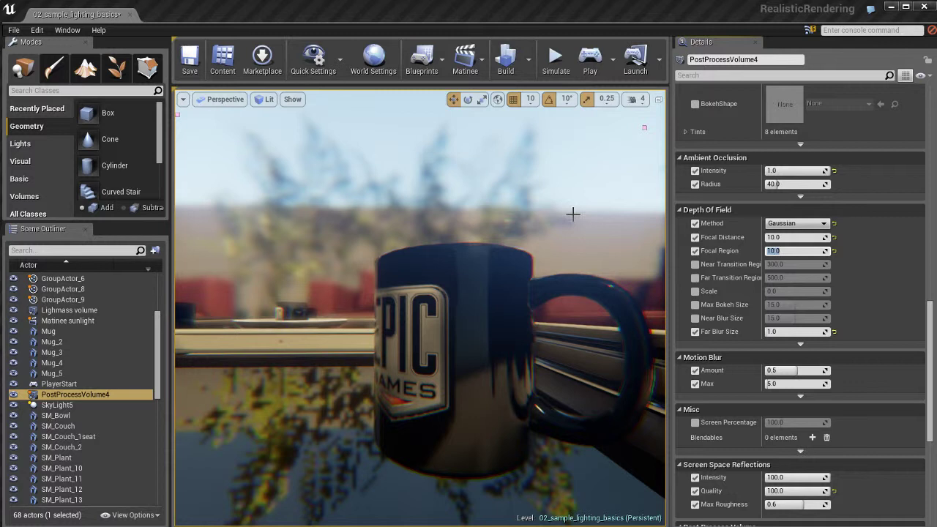
Step: Try Far Blur Size values 0, 0.5 and 15
key("Tab")
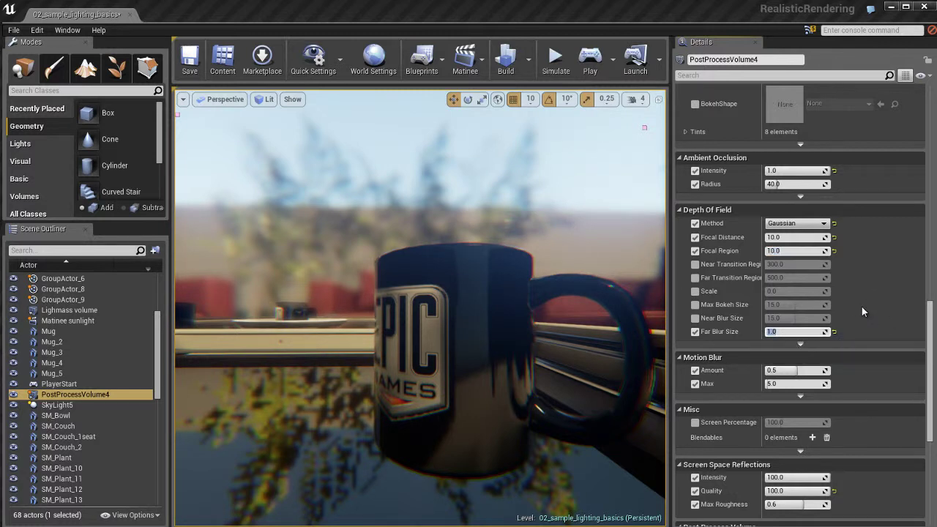
type("0")
key("Return")
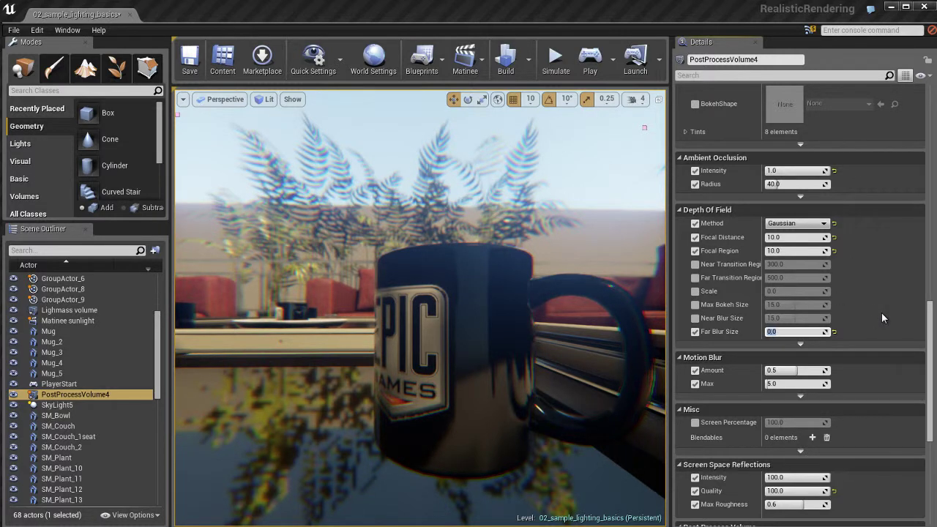
type("0.5")
key("Return")
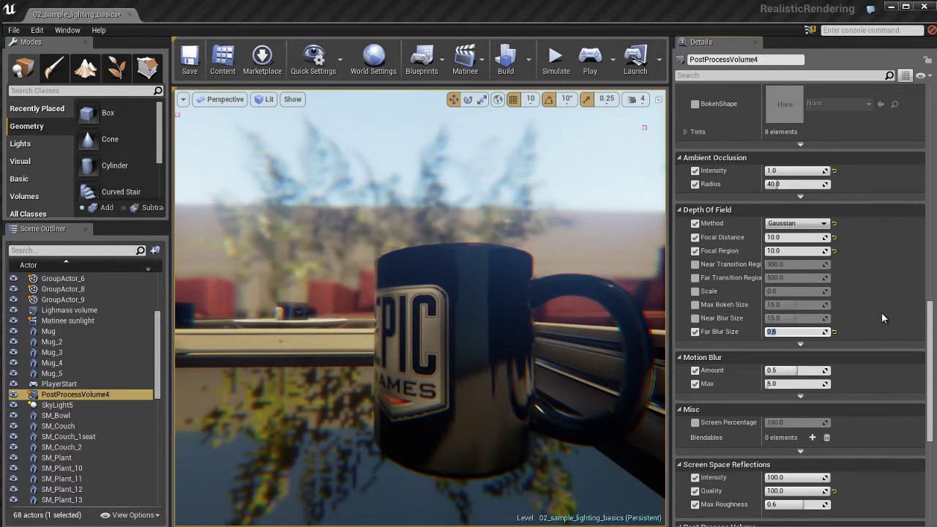
type("15")
key("Return")
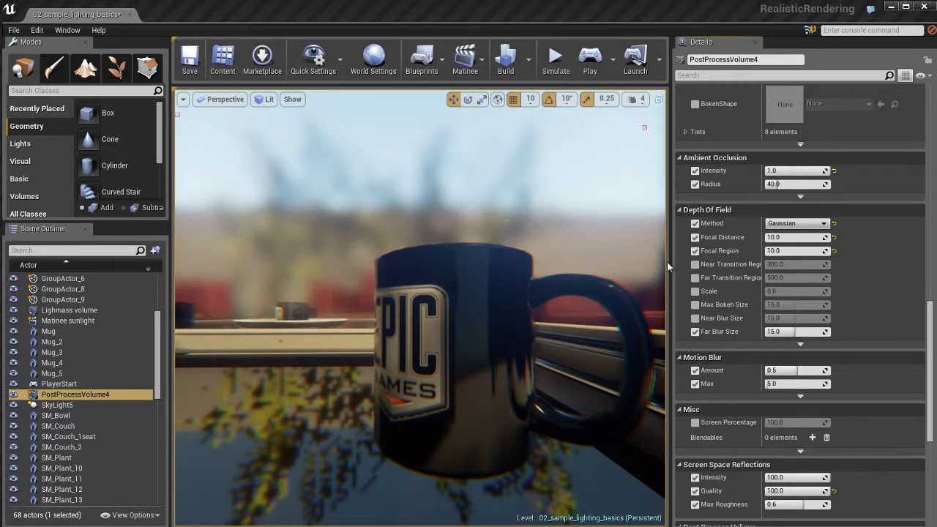
Step: Bring Far Blur Size back to 0.5, then settle on 0.25
left_click(794, 332)
type("0.5")
key("Return")
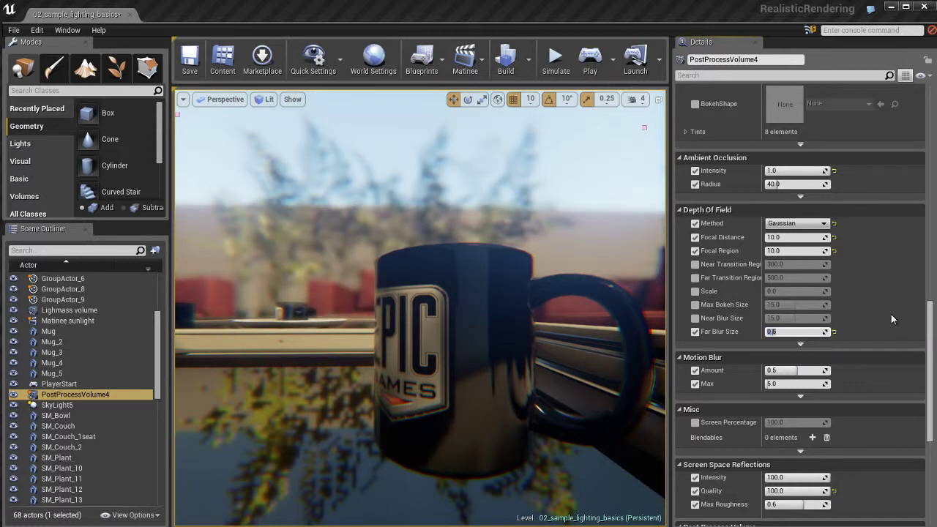
type("0.25")
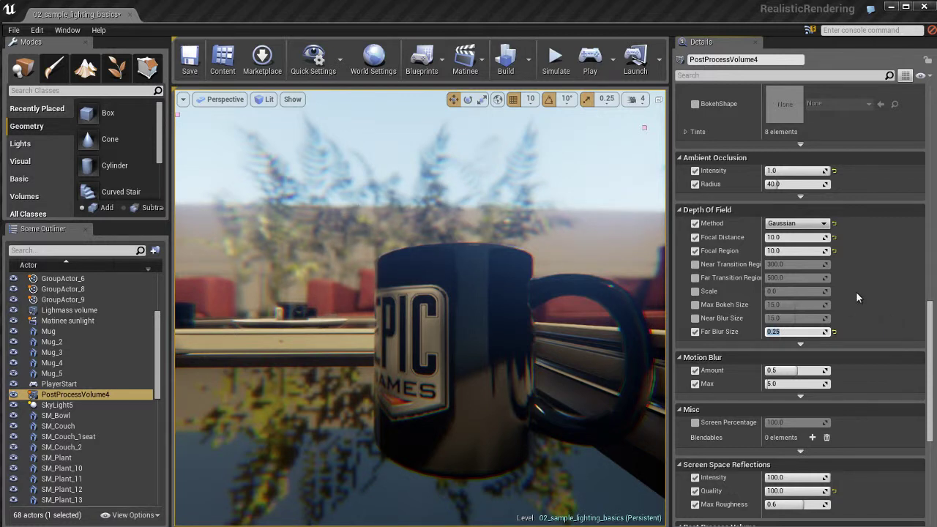
key("shift+Tab")
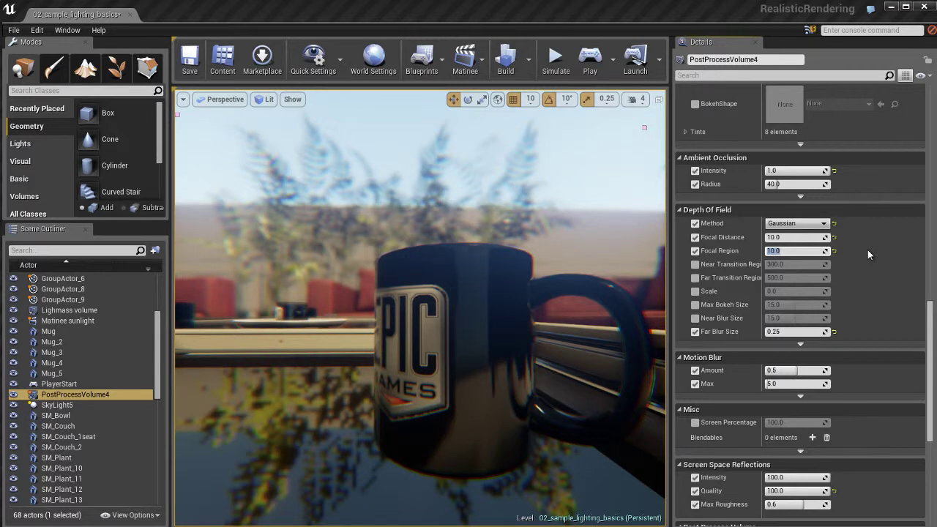
Step: Set Focal Region to 25.0 and Focal Distance to 100.0
type("25")
key("Return")
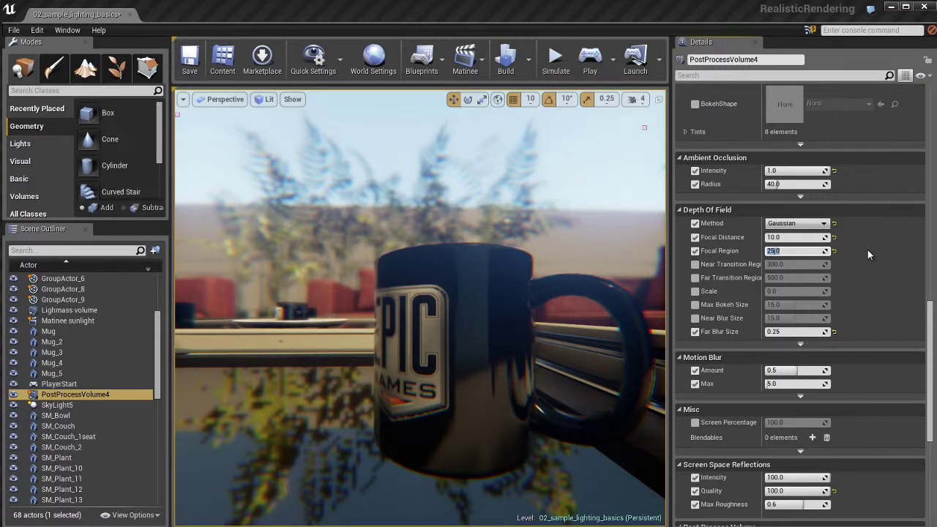
key("shift+Tab")
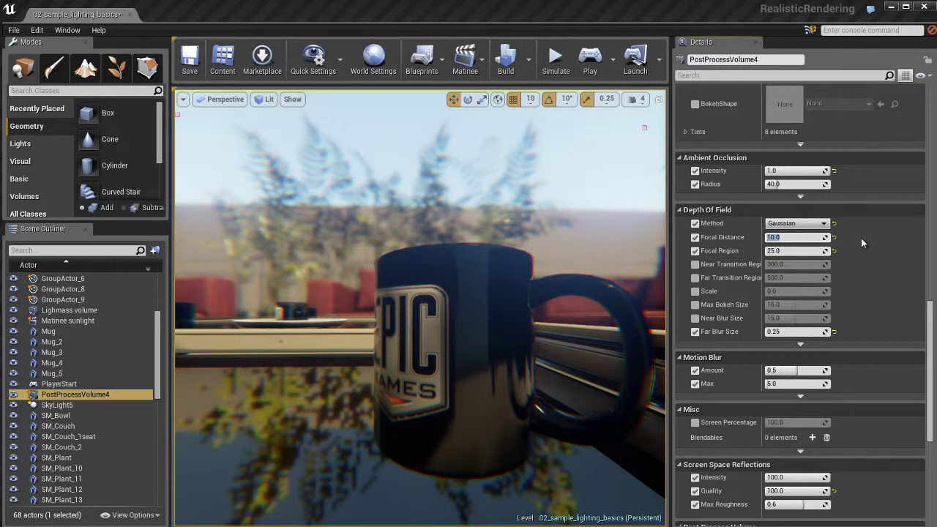
type("100")
key("Return")
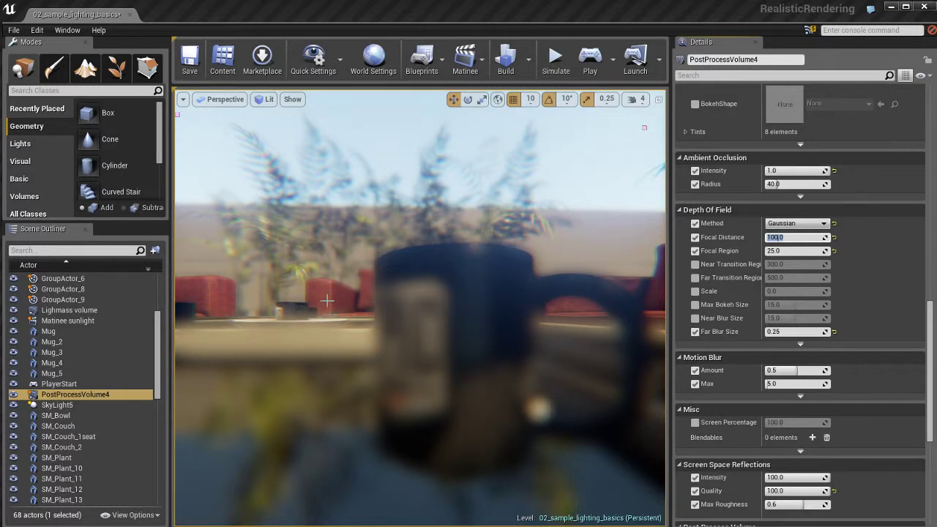
key("Tab")
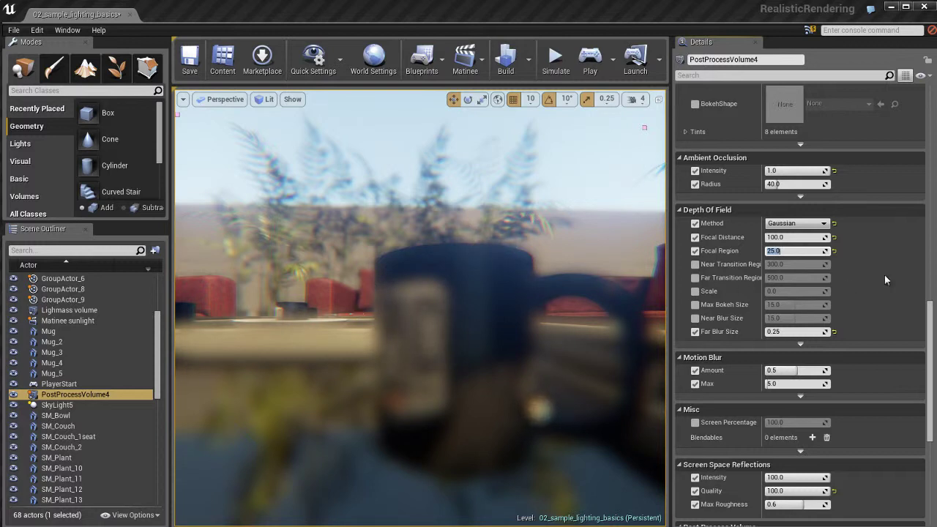
Step: Try Focal Region values 100 and 500, then return it to 100.0
type("100")
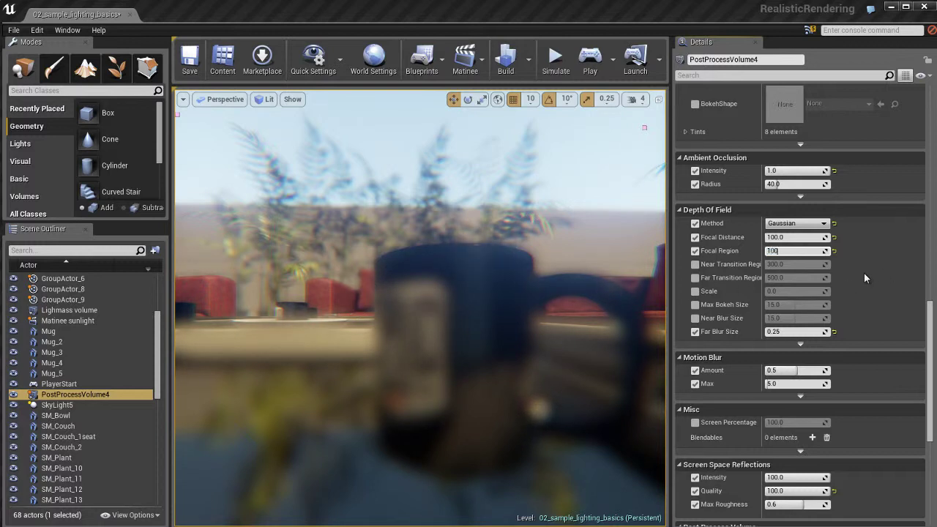
key("Return")
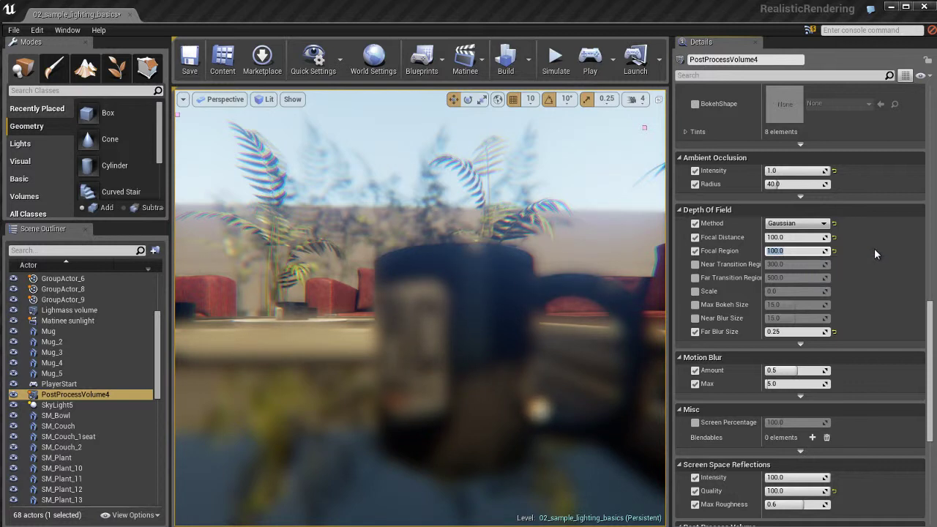
type("500")
key("Return")
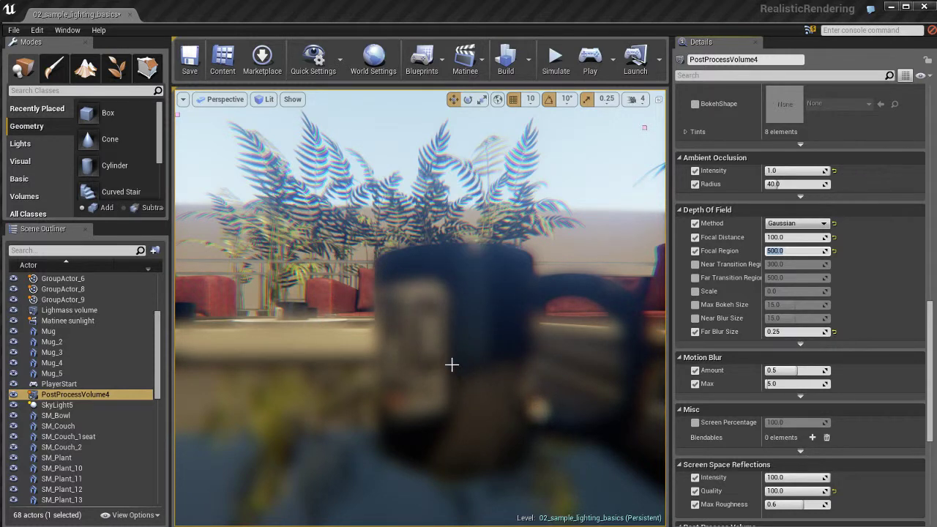
left_click(804, 238)
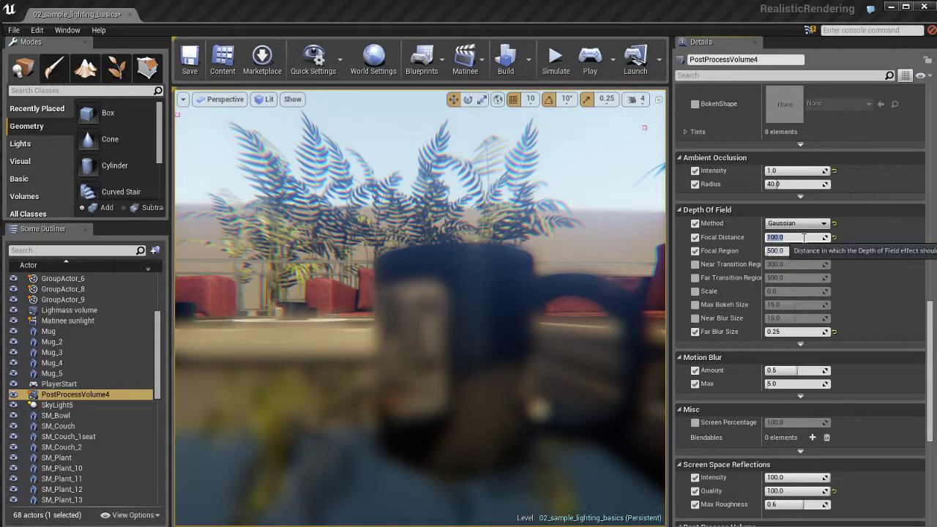
left_click(803, 251)
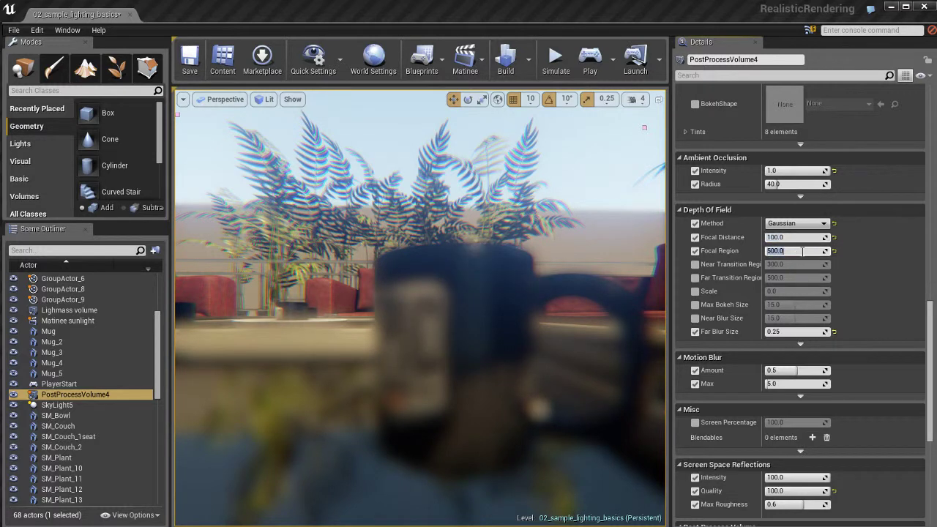
type("100")
key("Return")
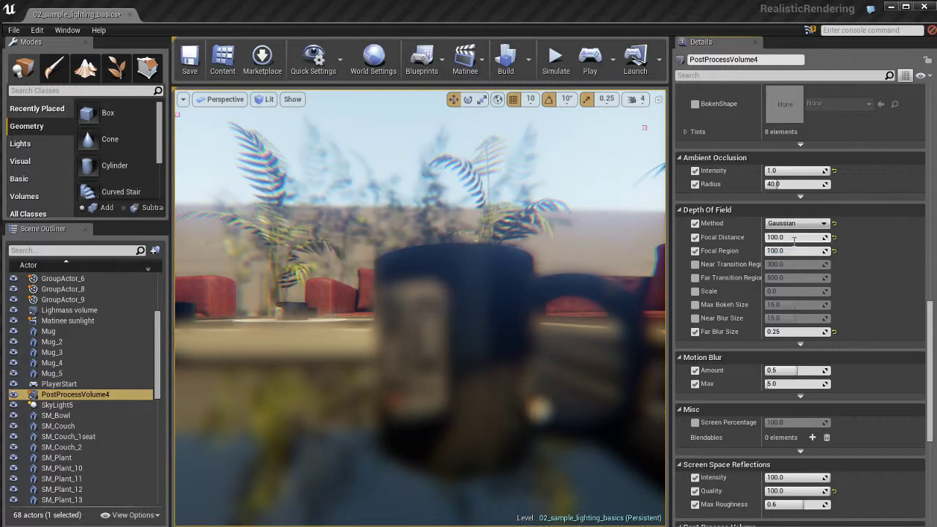
Step: Alternate Focal Distance between 10 and 5, settling on 5.0
left_click(801, 239)
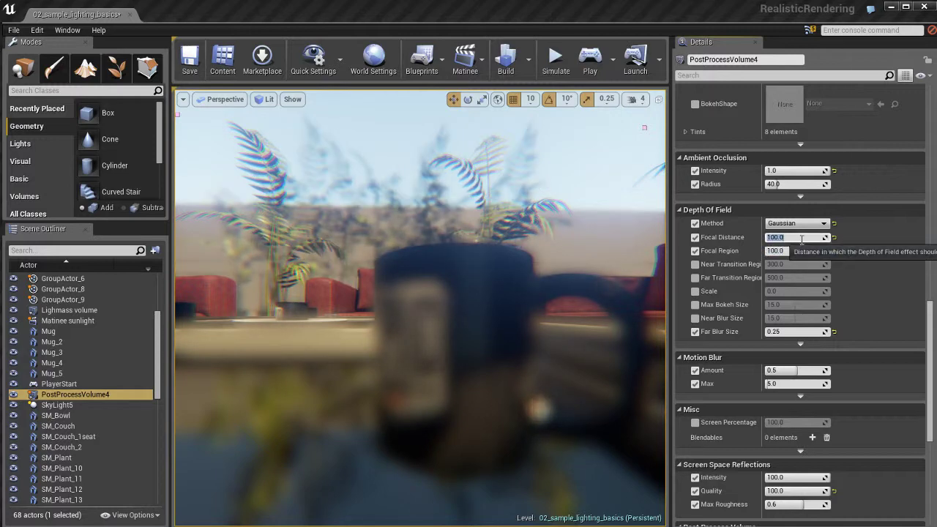
type("10")
key("Return")
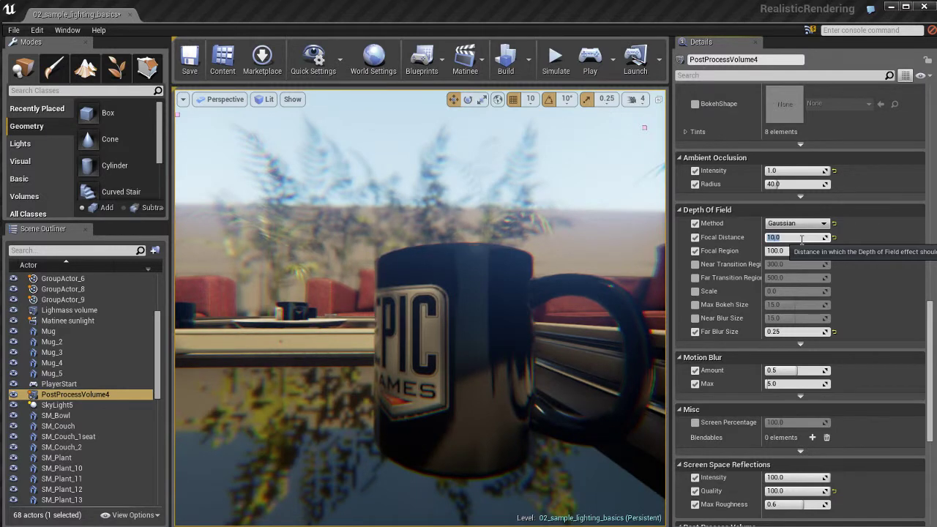
type("5")
key("Return")
type("10")
key("Return")
type("5")
key("Return")
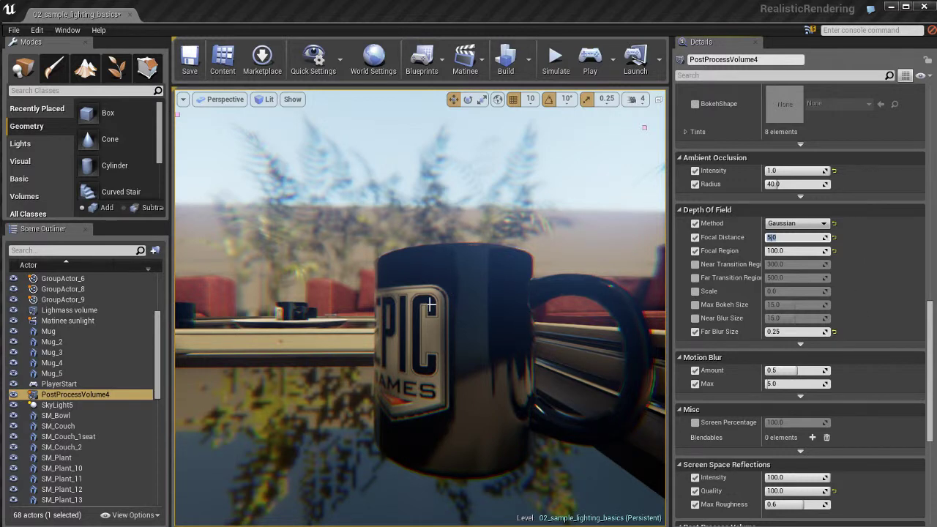
left_click_drag(432, 306, 414, 356)
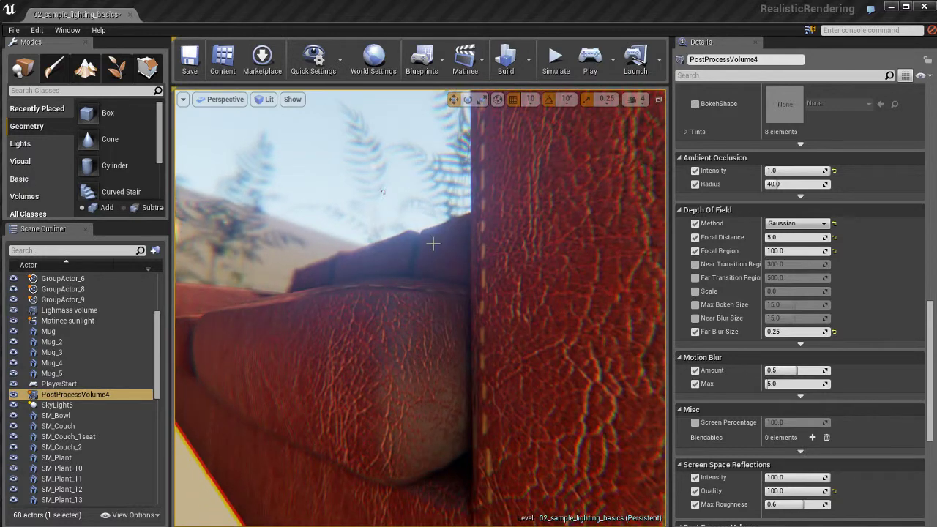
left_click_drag(493, 281, 493, 326)
left_click_drag(223, 288, 519, 334)
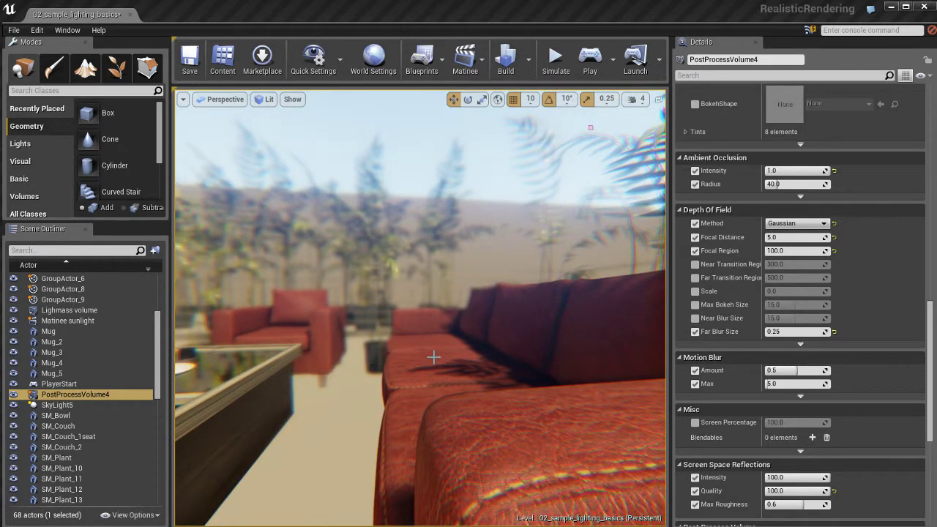
left_click_drag(433, 358, 428, 357)
key("1")
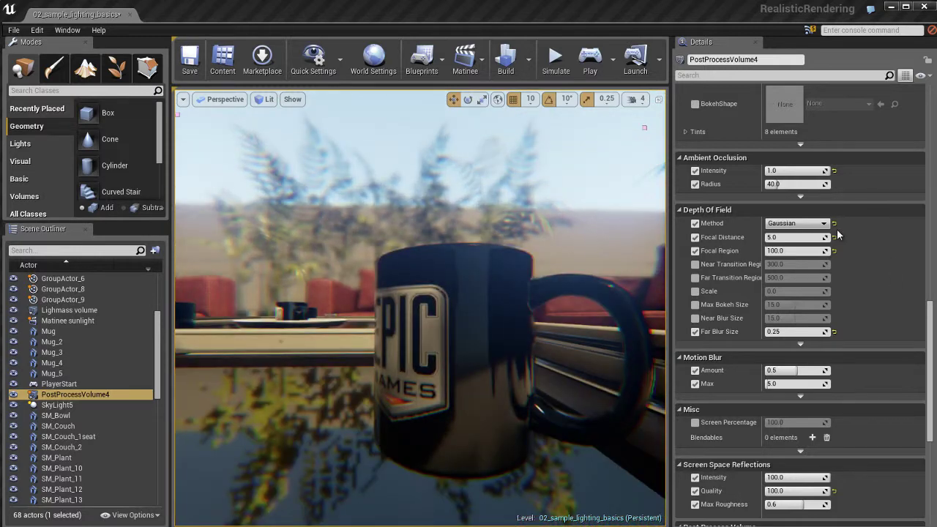
Step: Switch the depth of field Method to BokehDOF and enable the Scale override
left_click(806, 225)
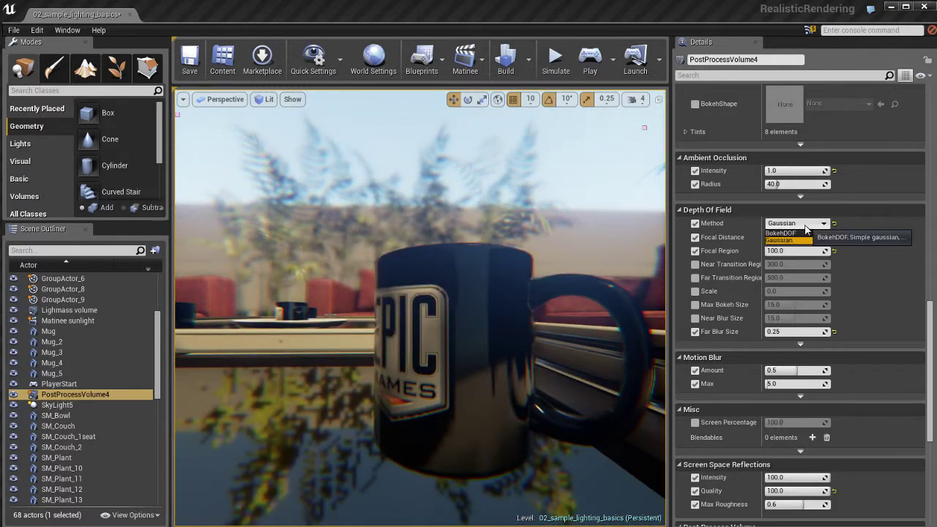
left_click(785, 237)
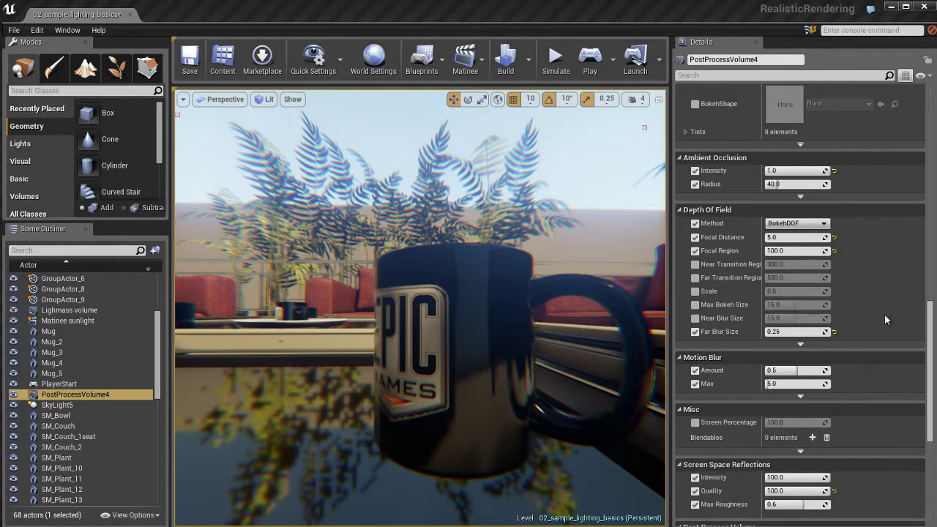
left_click(695, 292)
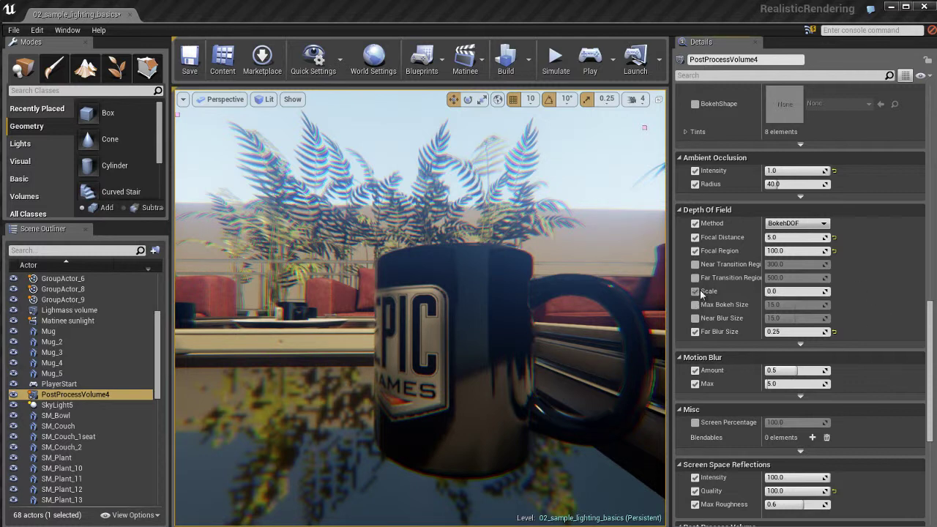
left_click(805, 291)
Step: Try Depth of Field Scale values of 2, 1, 0.1 and 0.25
type("2")
key("Return")
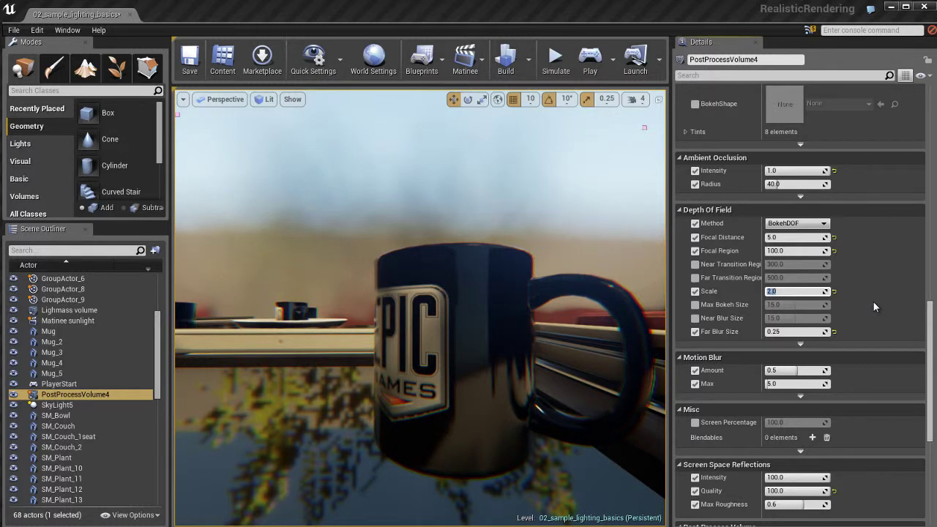
type("1")
key("Return")
type("0.1")
key("Return")
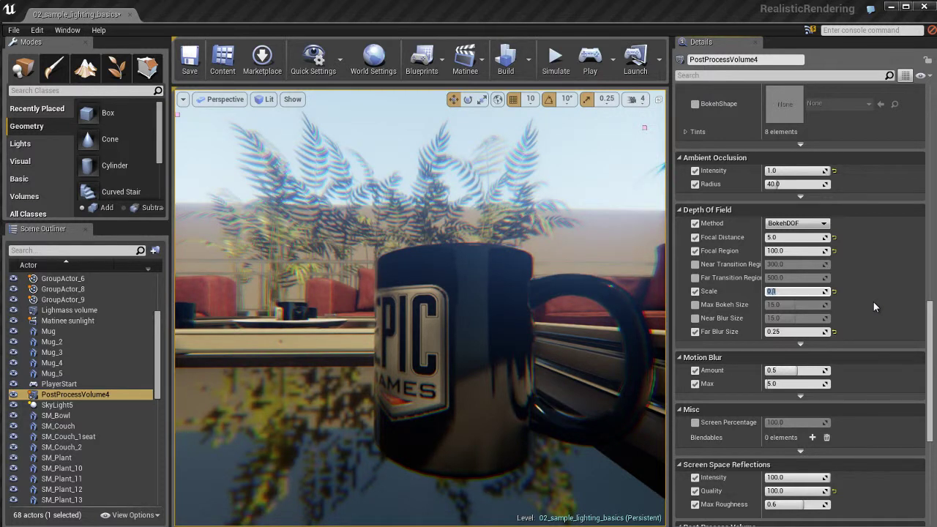
type("0.25")
key("Return")
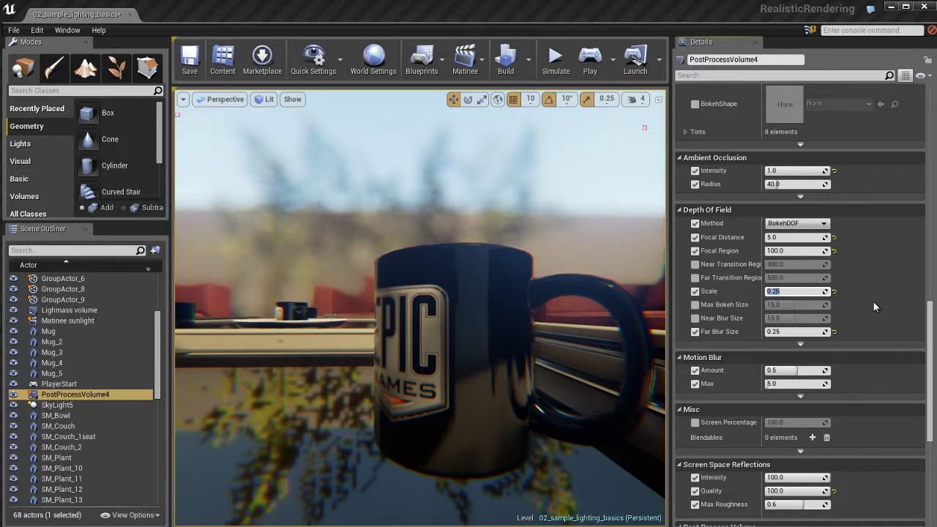
Step: Test smaller Scale values of 0.1, 0.15 and 0.0
key("BackSpace")
type(".1")
key("Return")
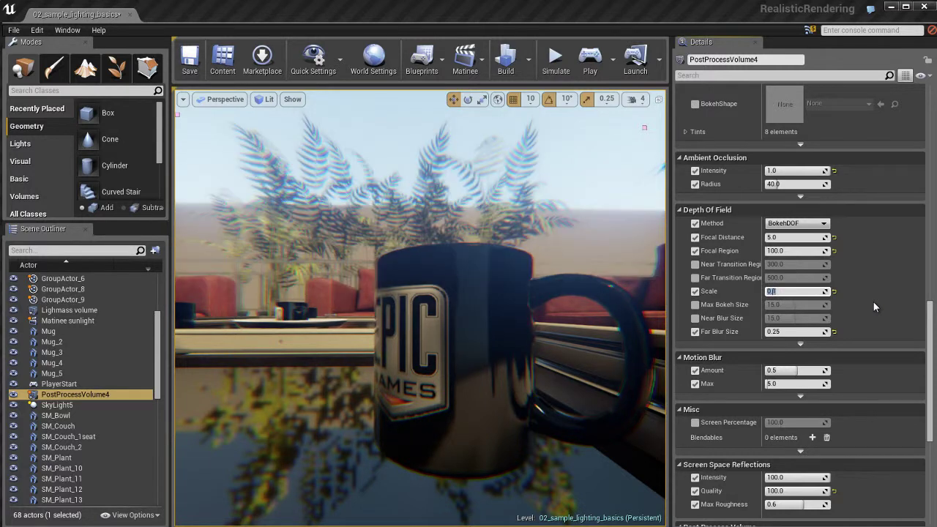
type(".15")
key("Return")
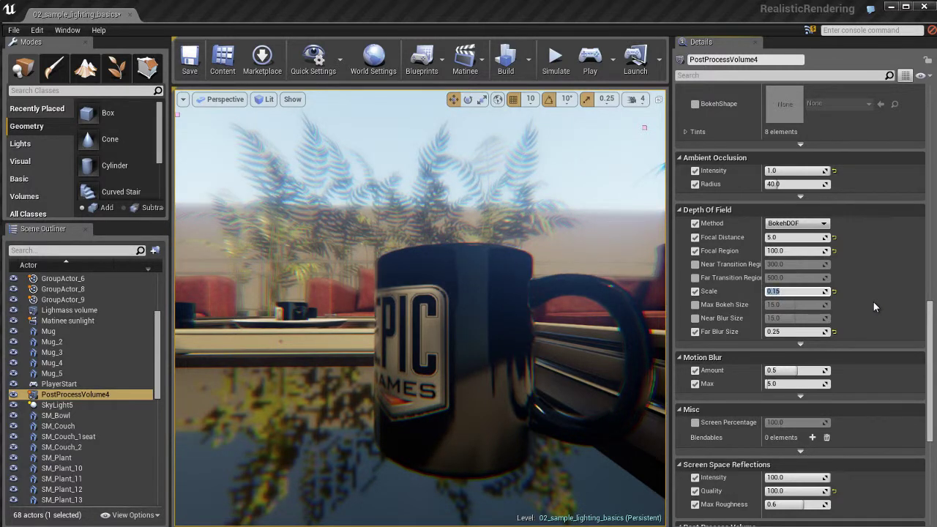
type("0.")
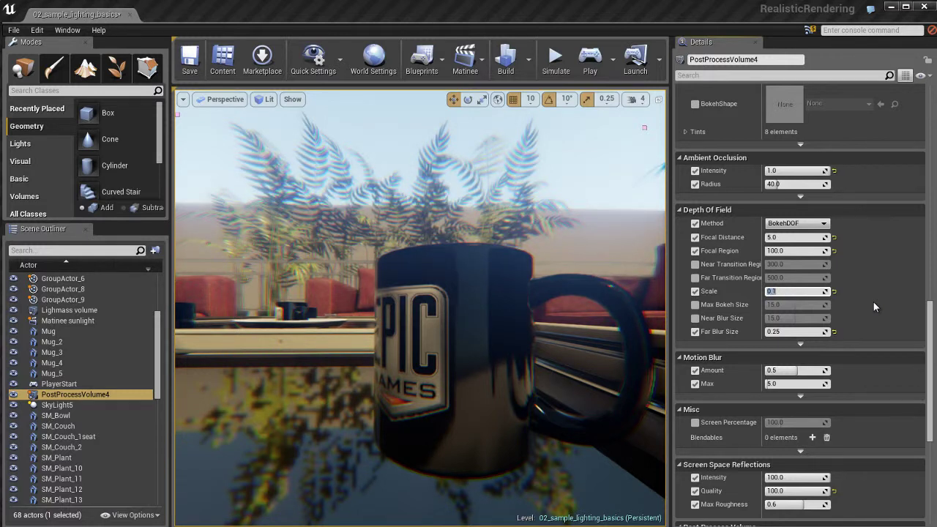
key("Return")
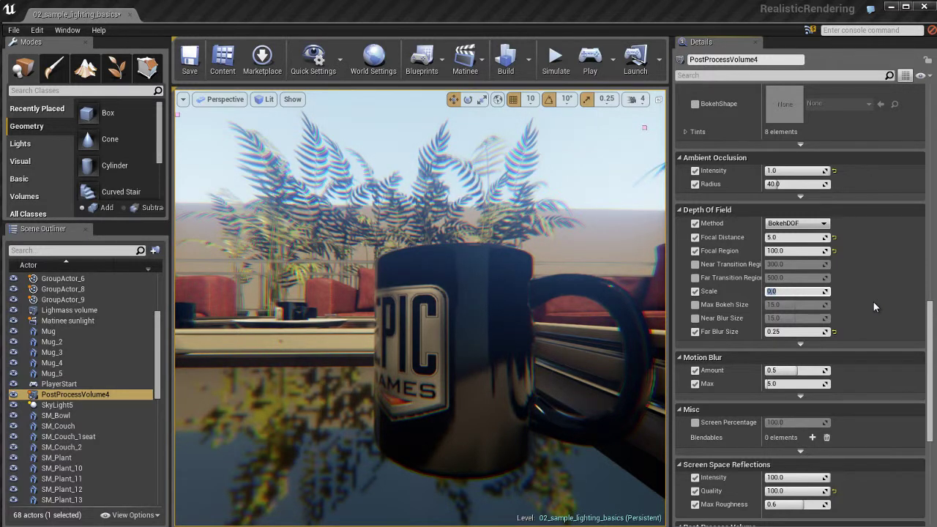
Step: Fine-tune the Scale through 0.1, 0.12 and 0.125, settling on 0.2 for more blur
type("0.1")
key("Return")
type("0.12")
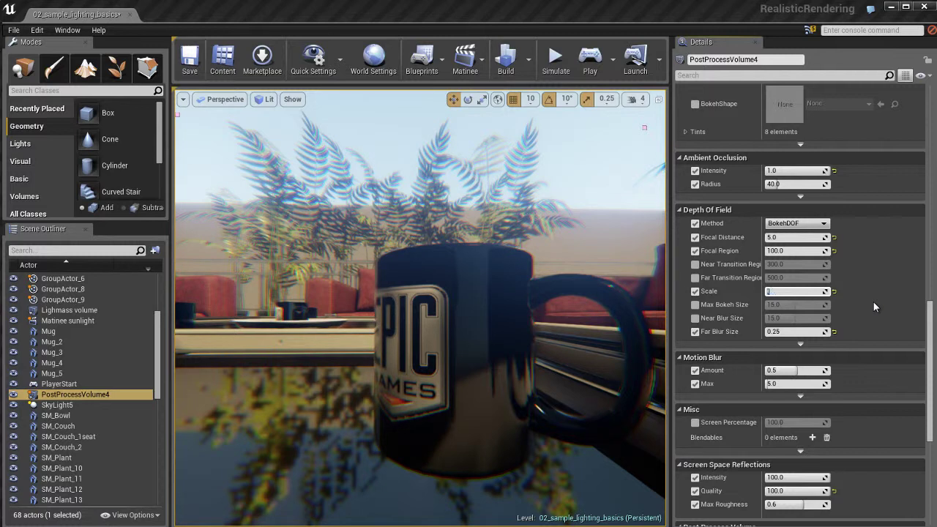
key("Return")
type("0.125")
key("Return")
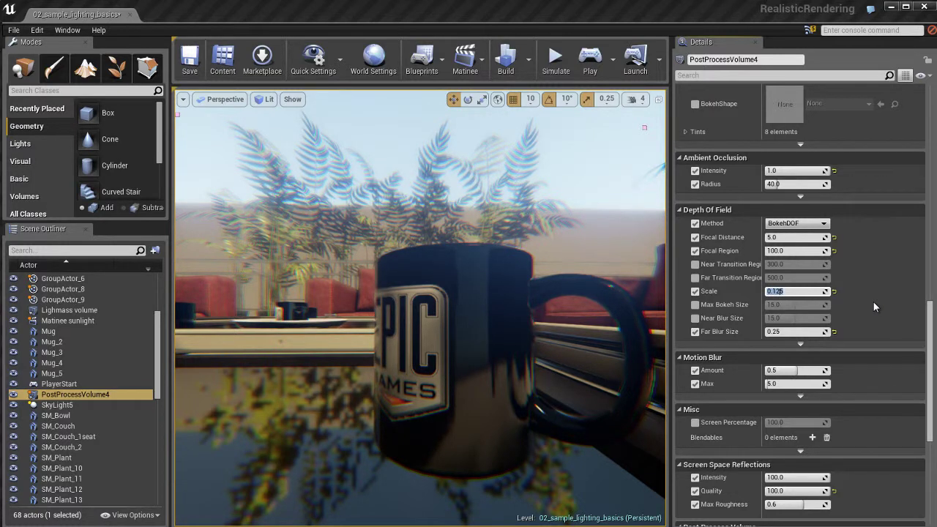
type("0.2")
key("Return")
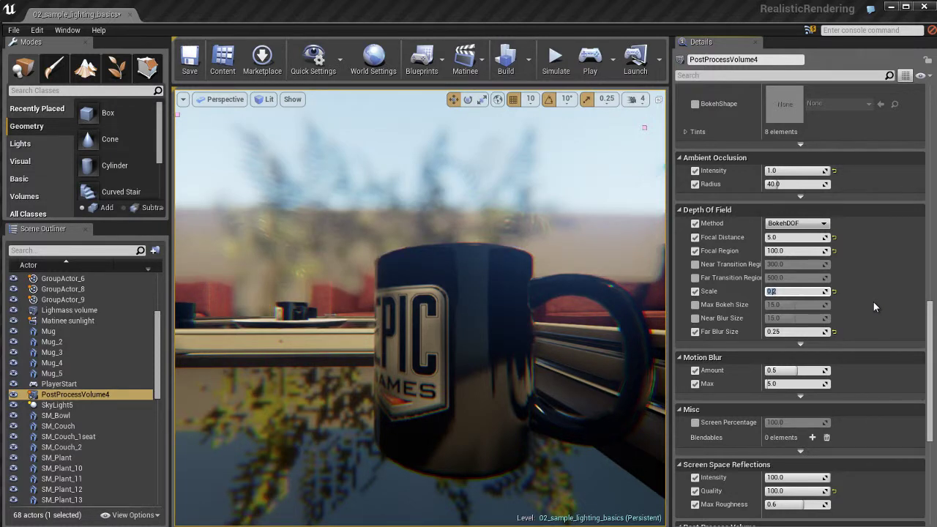
Step: Set Far Blur Size to 1.0, then restore it to 0.25
key("Tab")
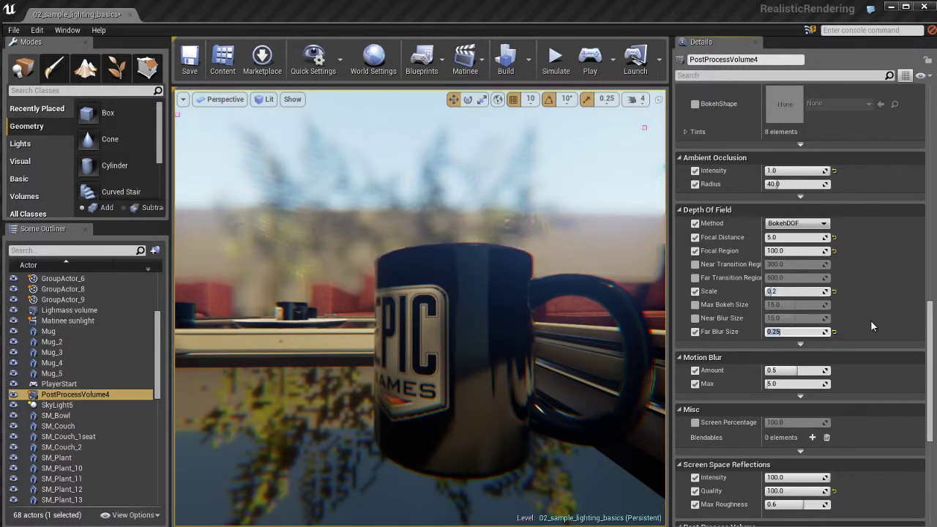
type("1.0")
key("Return")
type("0.25")
key("Return")
Step: Lower the BokehDOF Scale from 0.2 to 0.15
left_click(803, 291)
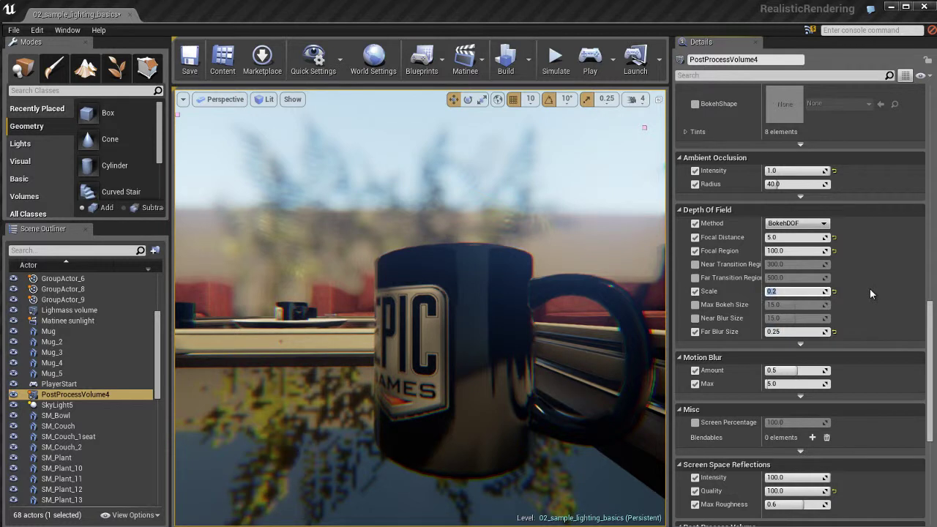
key("BackSpace")
type("0.15")
key("Return")
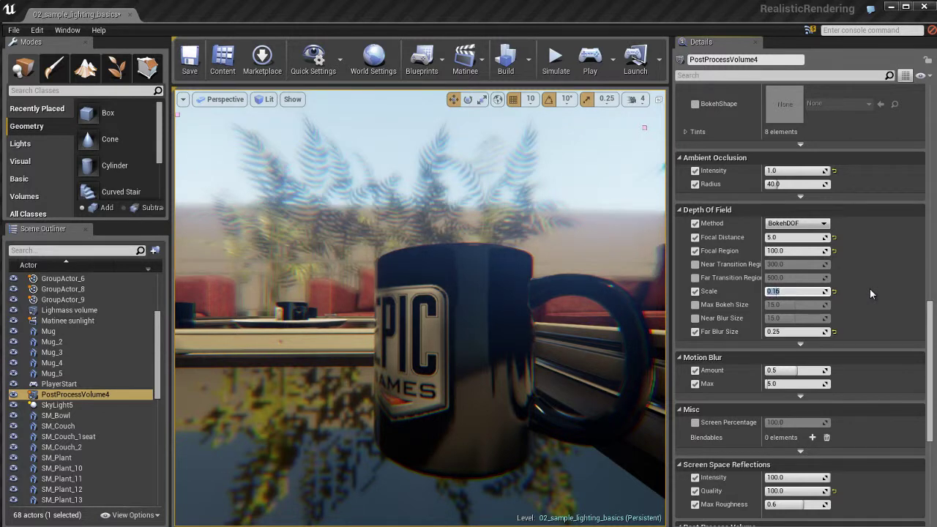